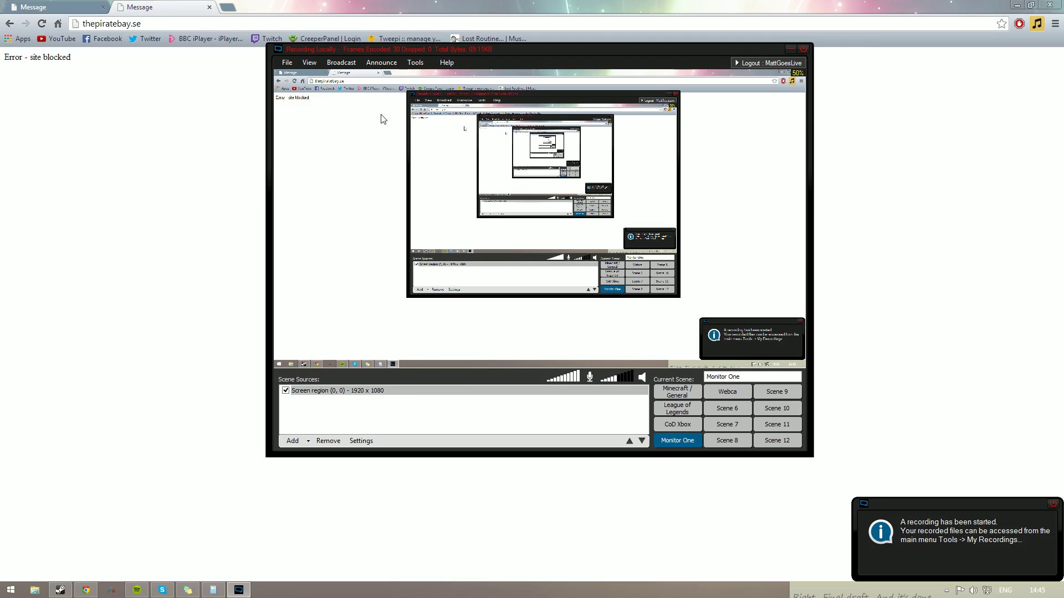
- Open a new Chrome tab on the Google UK start page beside the blocked-site tab
click(327, 129)
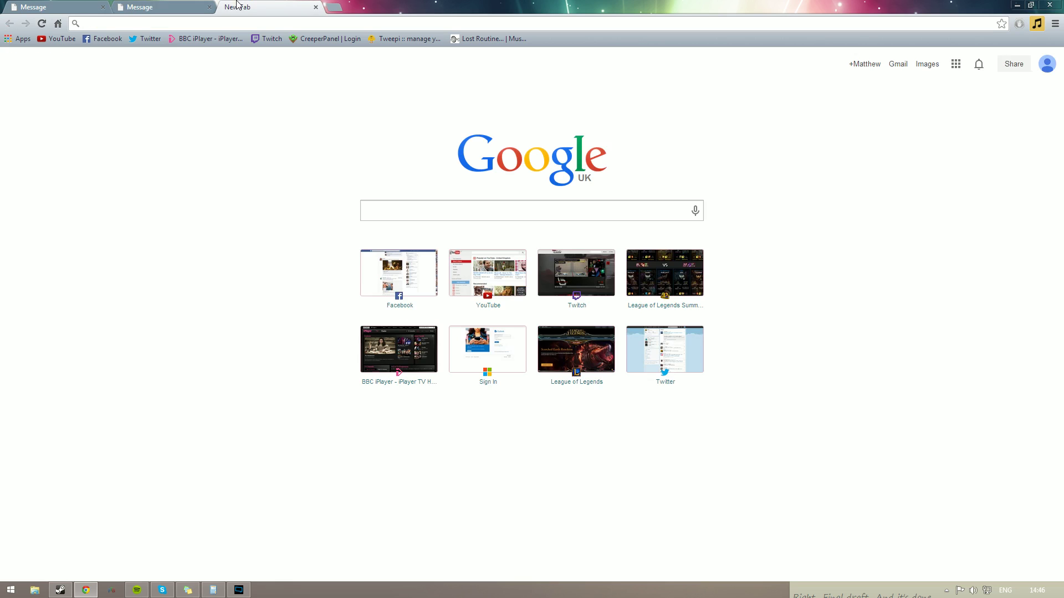
- Search Google for 'tor' and open the 'Tor Project: Anonymity Online' result
text(tor)
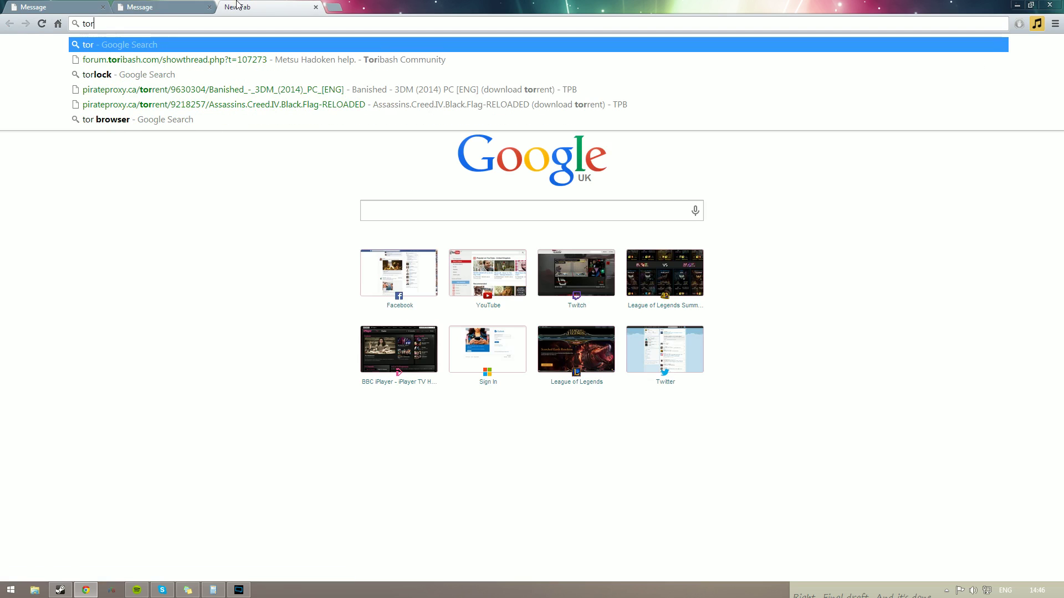
key(Return)
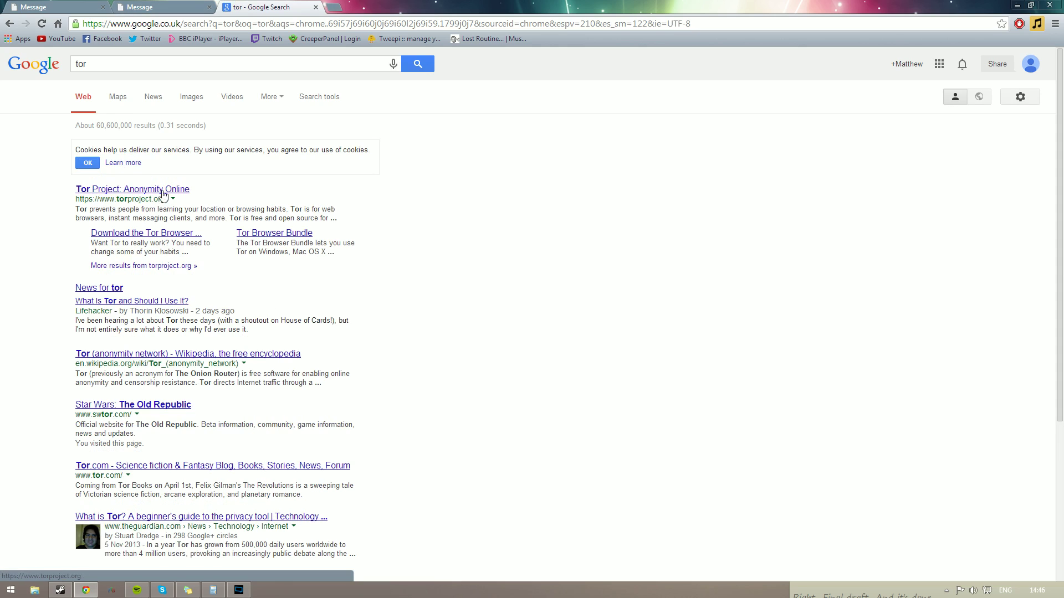
click(164, 191)
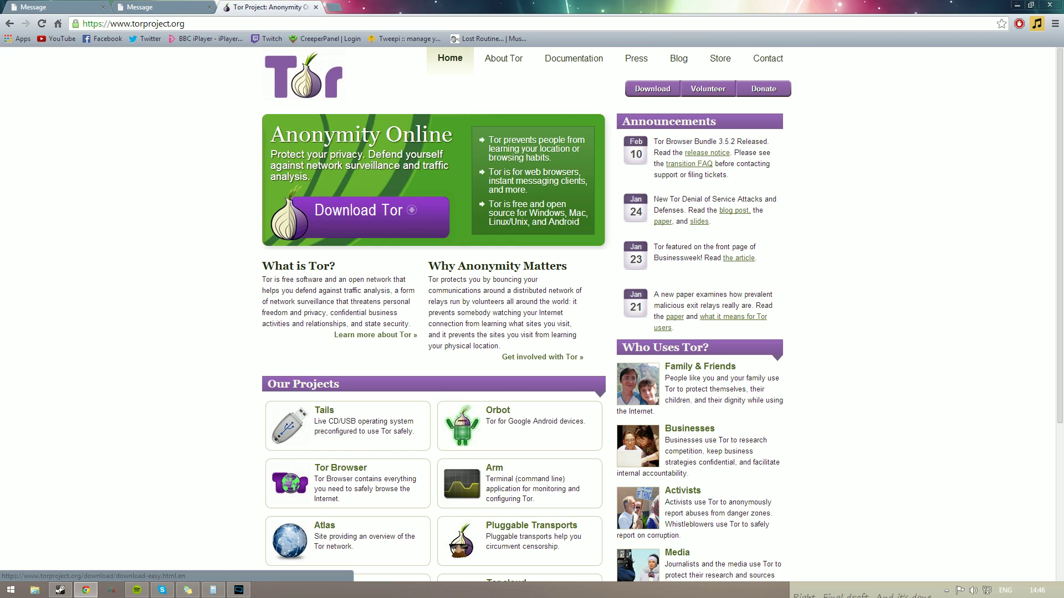
- Go to the Tor download page and check the Windows bundle version 3.5.2.1
click(645, 91)
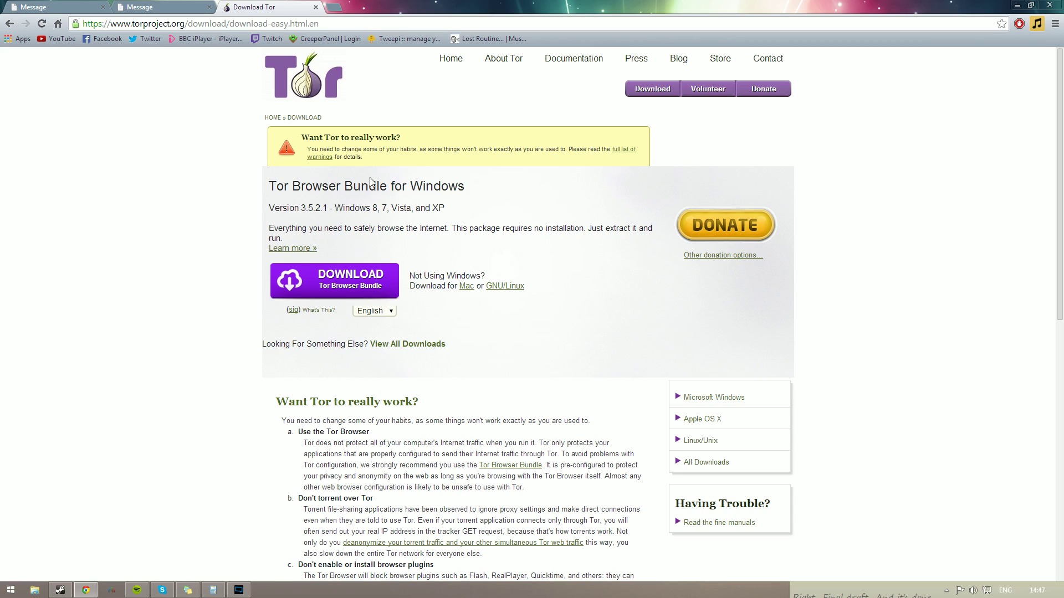
drag(276, 186, 459, 186)
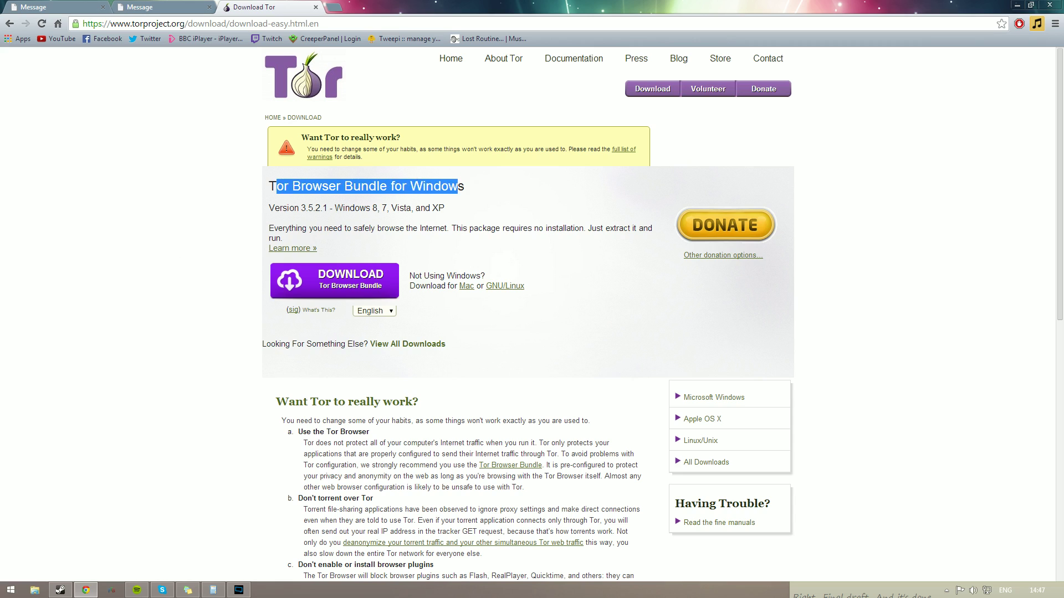
click(375, 225)
drag(268, 208, 411, 209)
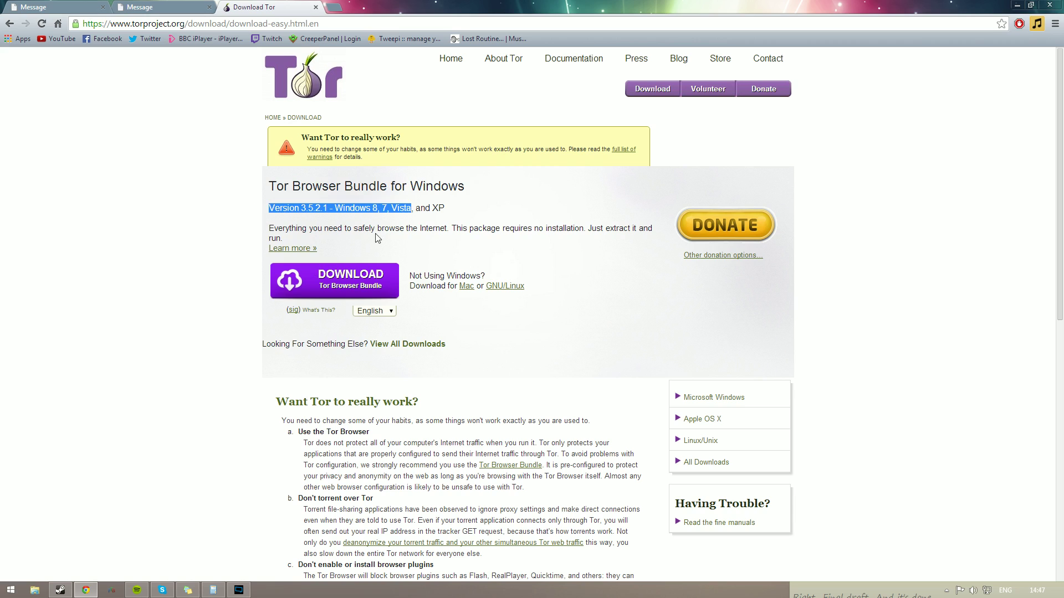
- Save the Tor Browser Bundle 3.5.2.1 installer to the Desktop and launch it
click(284, 287)
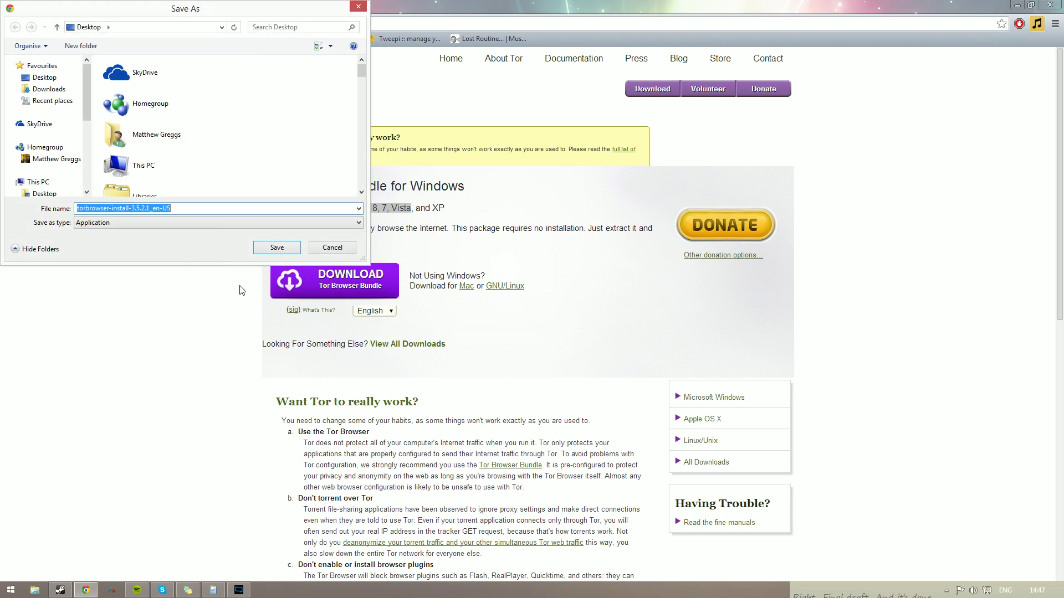
click(43, 78)
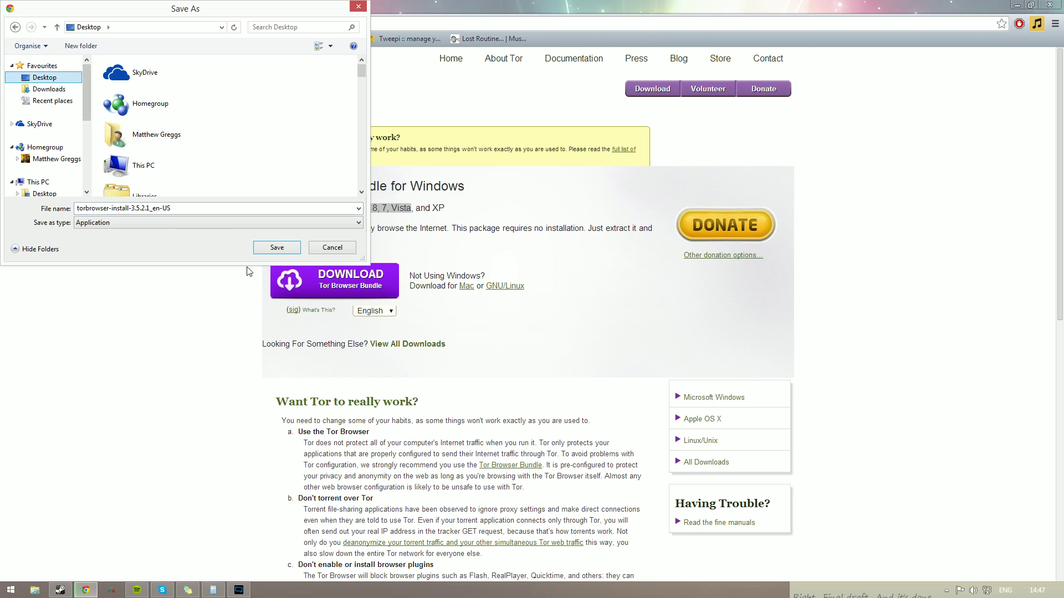
click(275, 248)
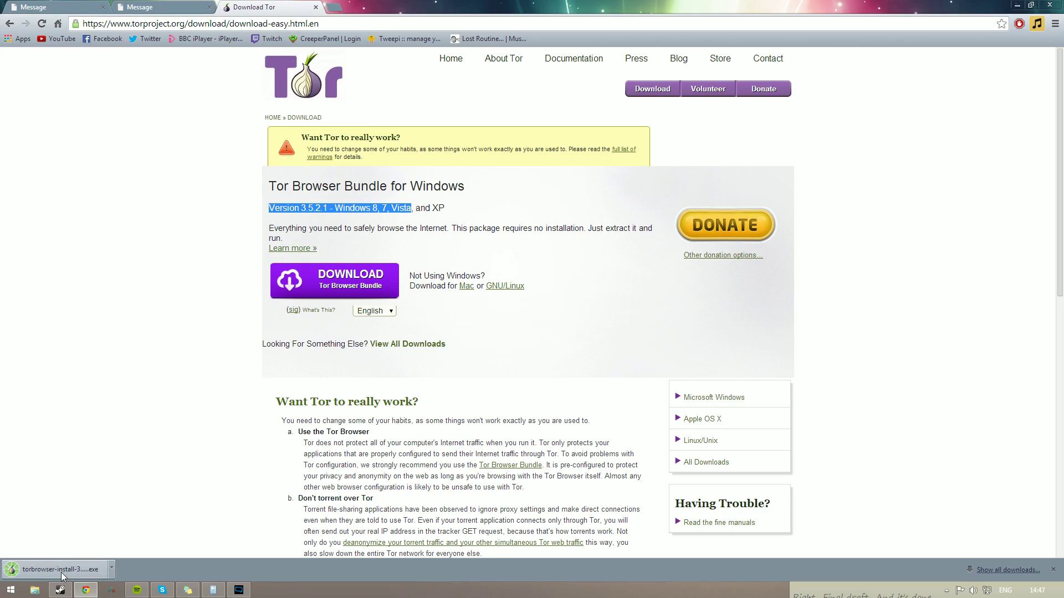
click(53, 569)
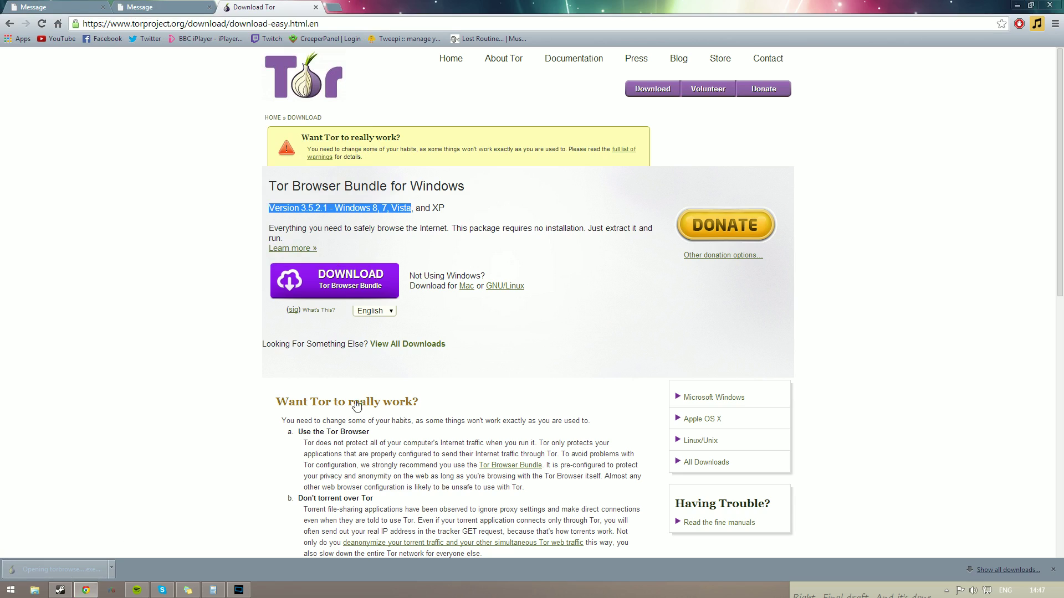
- Keep English as the installer language and continue the setup
drag(528, 257, 491, 217)
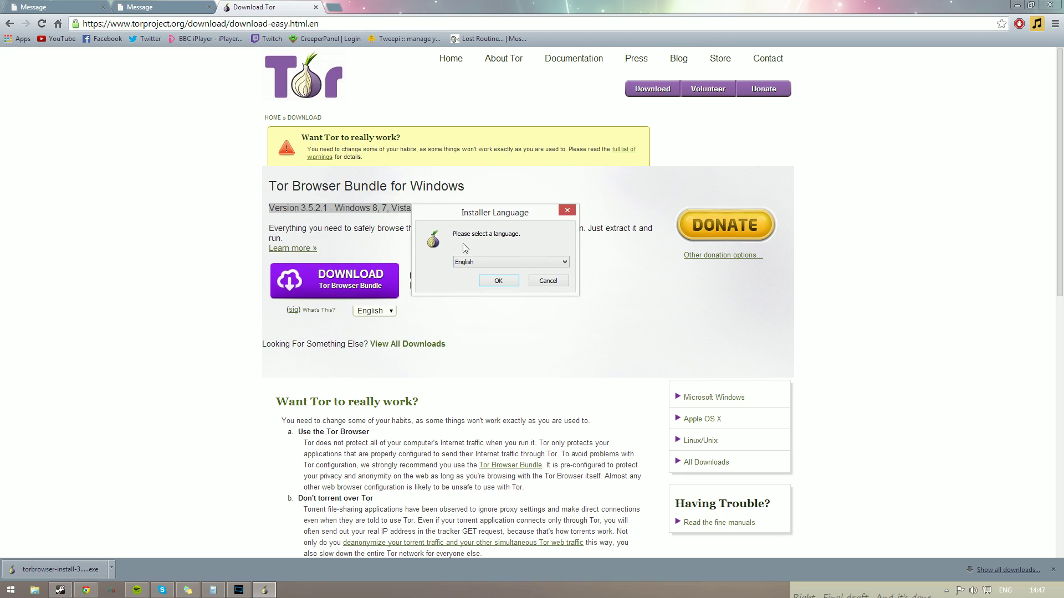
click(484, 258)
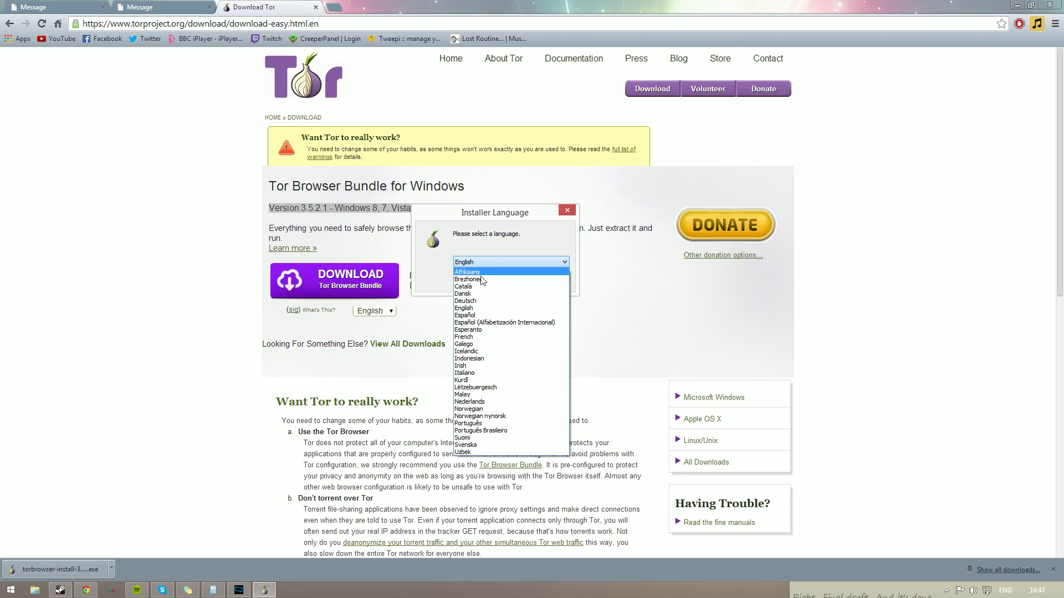
click(496, 232)
click(498, 280)
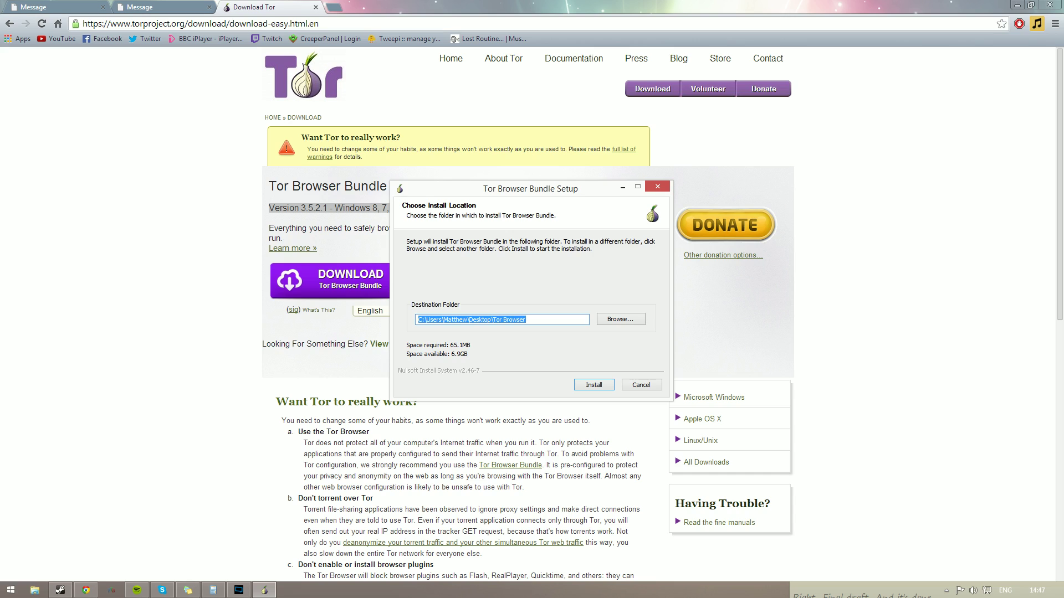
- Install into the default Desktop folder and finish with Run Tor Browser Bundle ticked
click(426, 320)
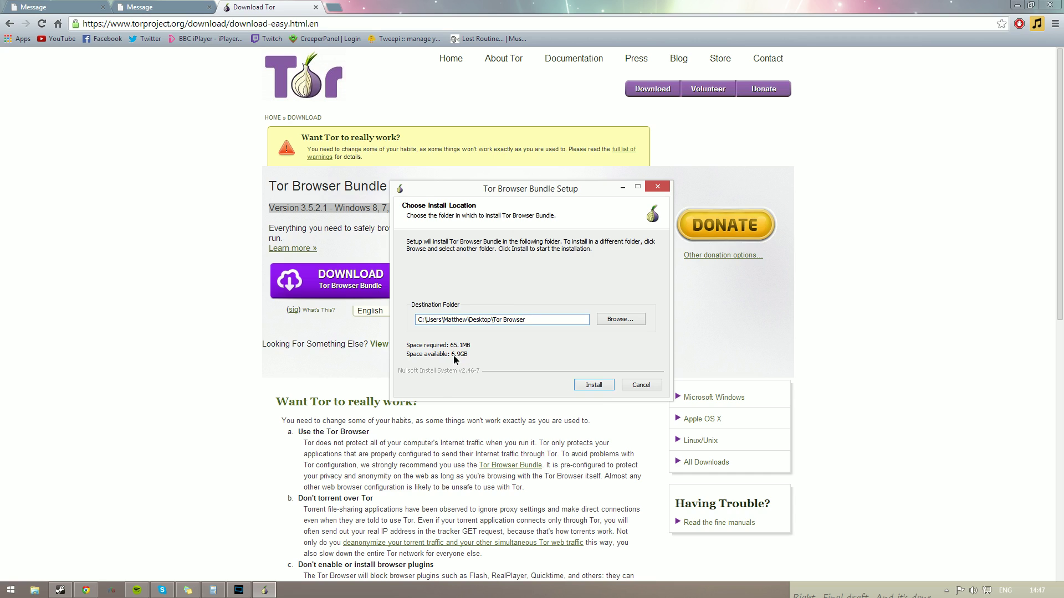
click(594, 384)
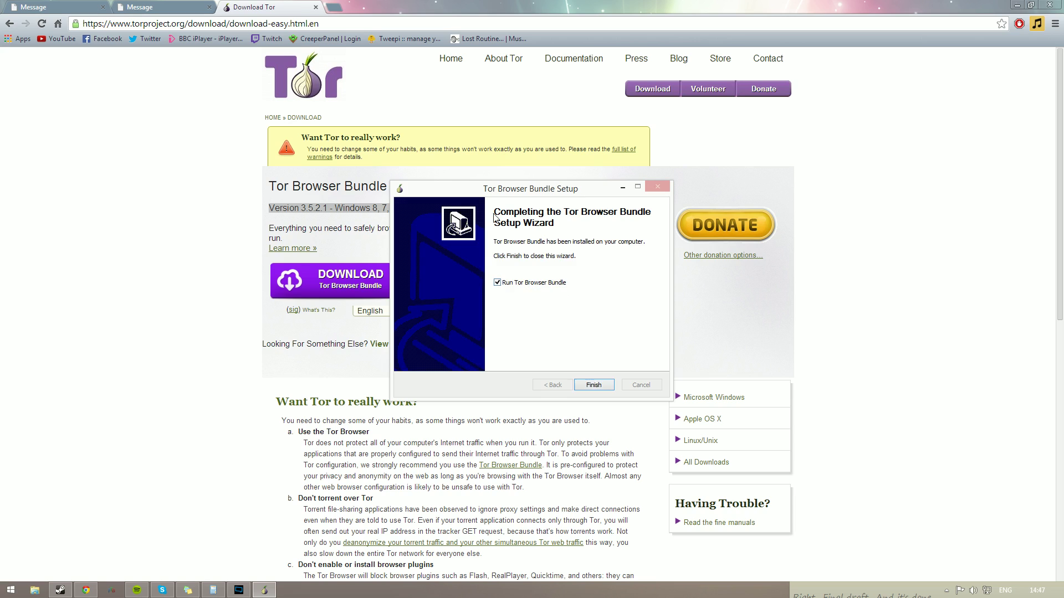
drag(537, 187, 541, 121)
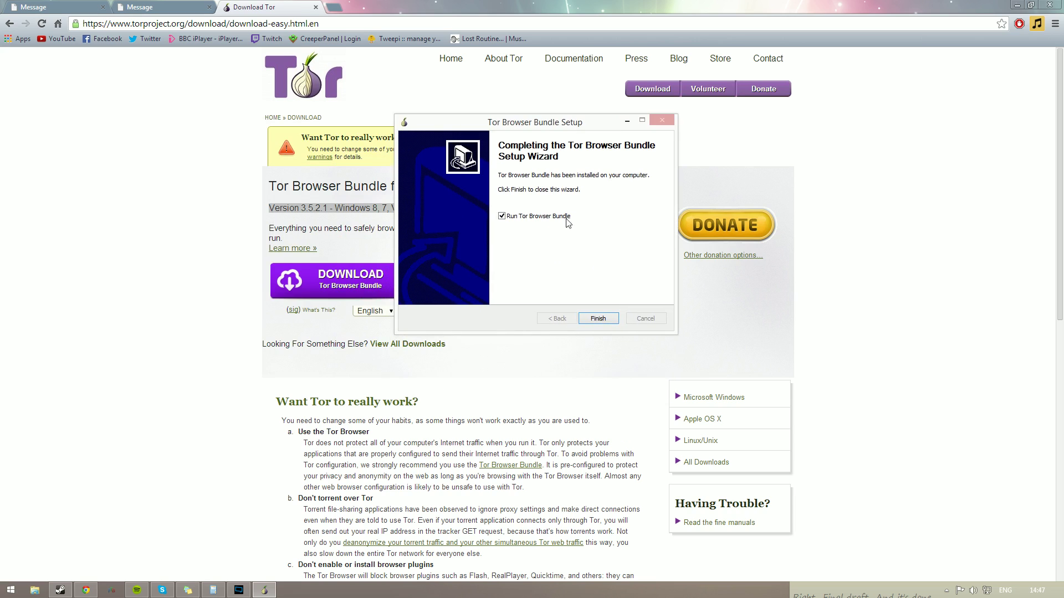
click(607, 318)
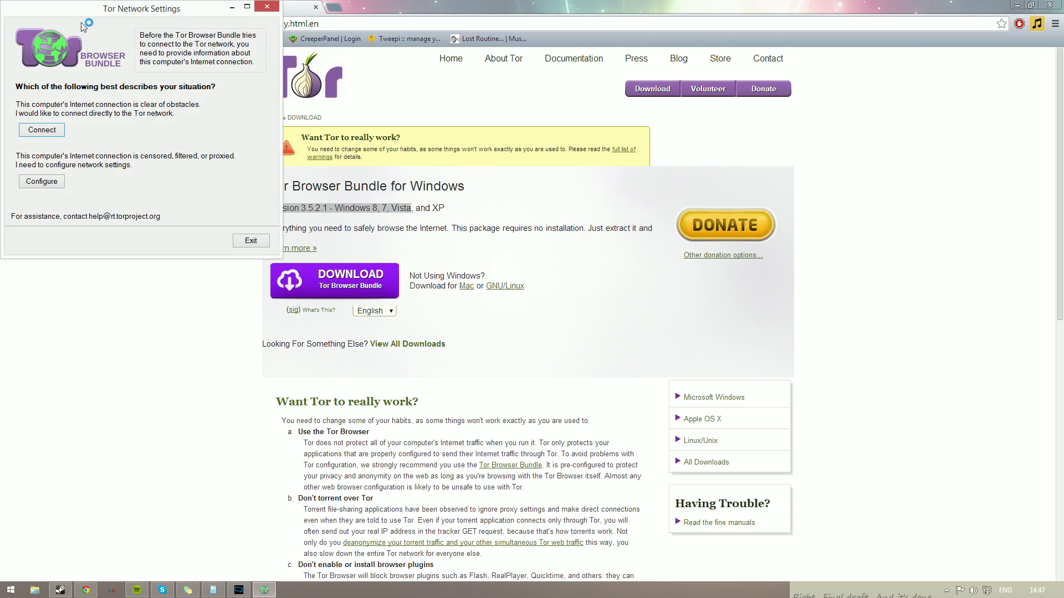
- Centre the Tor Network Settings window, minimise Chrome and Skype, and close Calculator
drag(87, 11, 442, 145)
click(1008, 7)
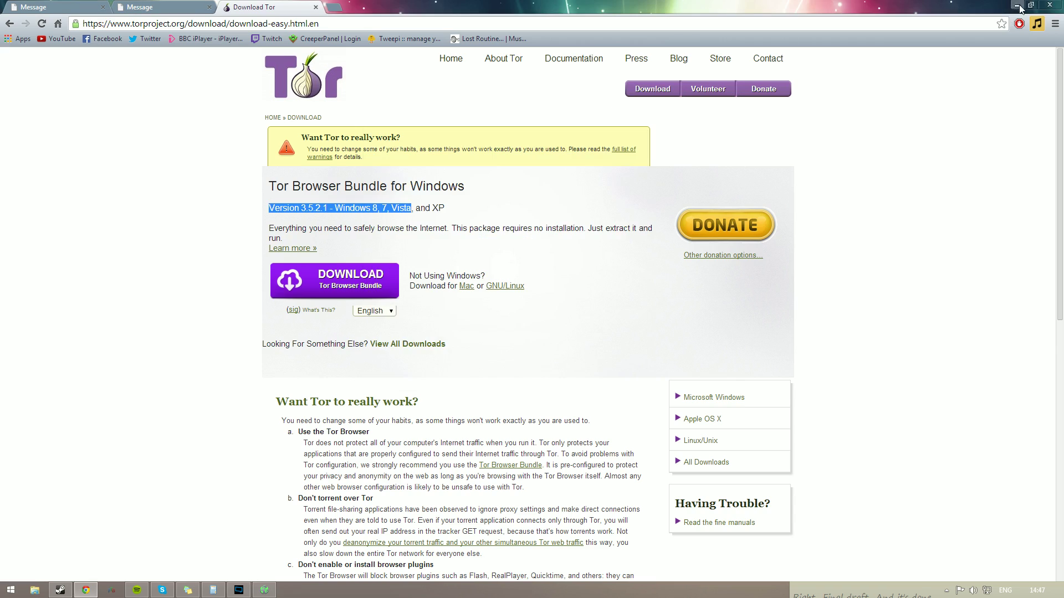
click(1017, 6)
click(793, 47)
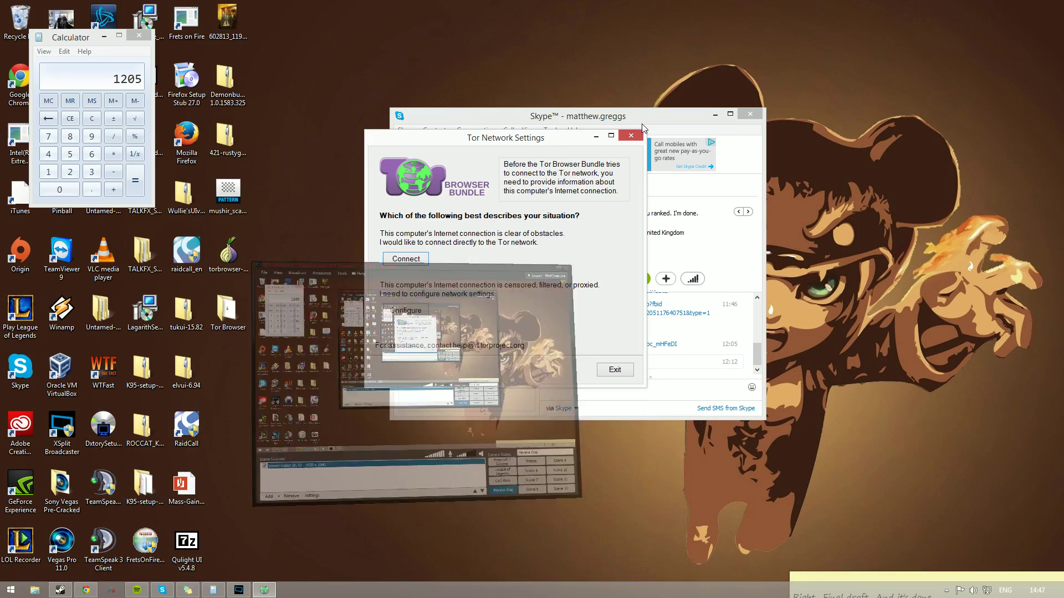
click(716, 114)
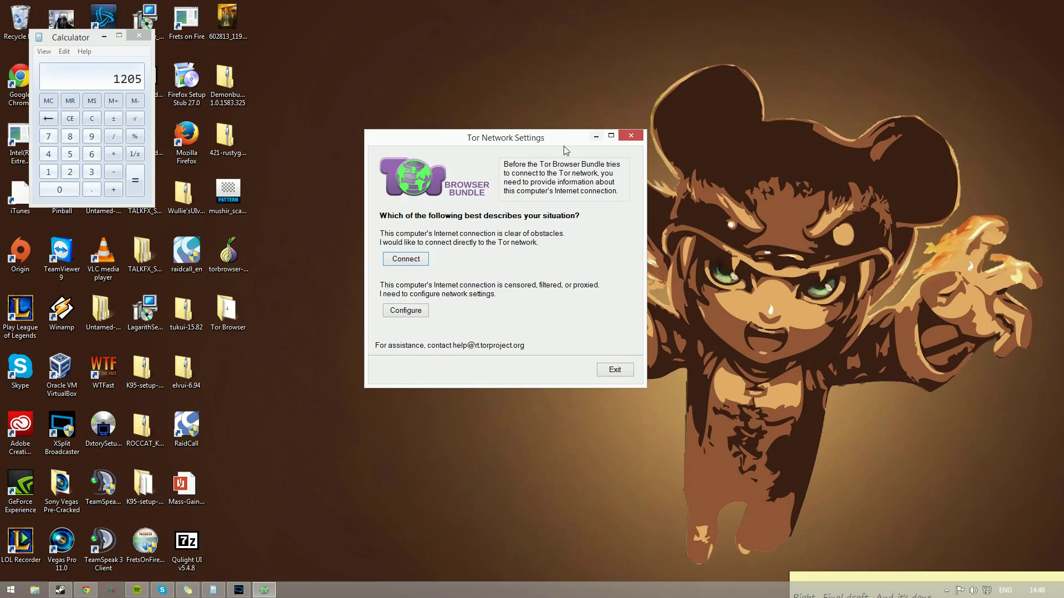
drag(565, 147, 601, 137)
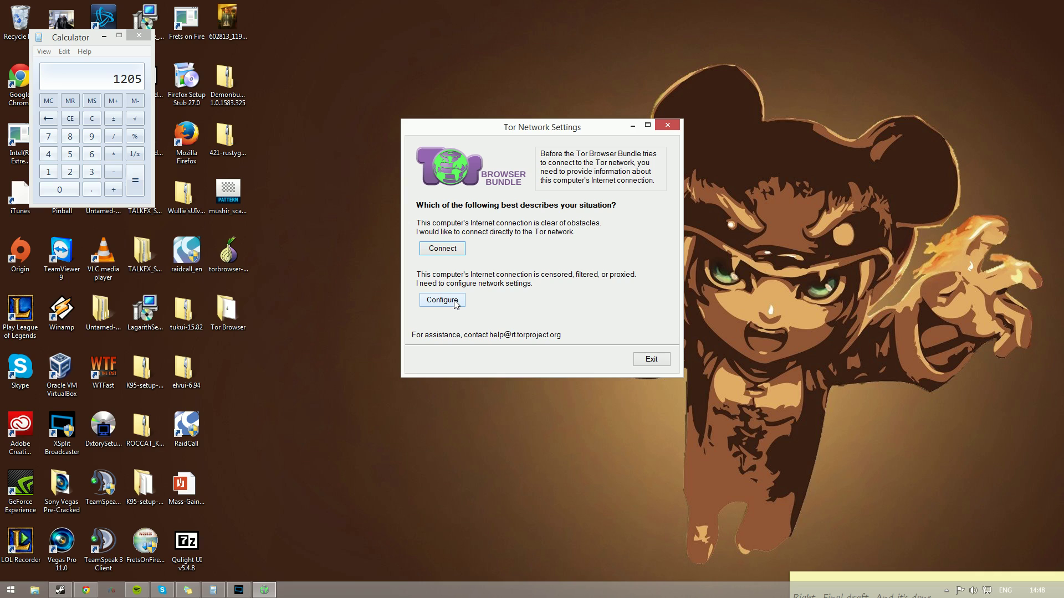
click(139, 35)
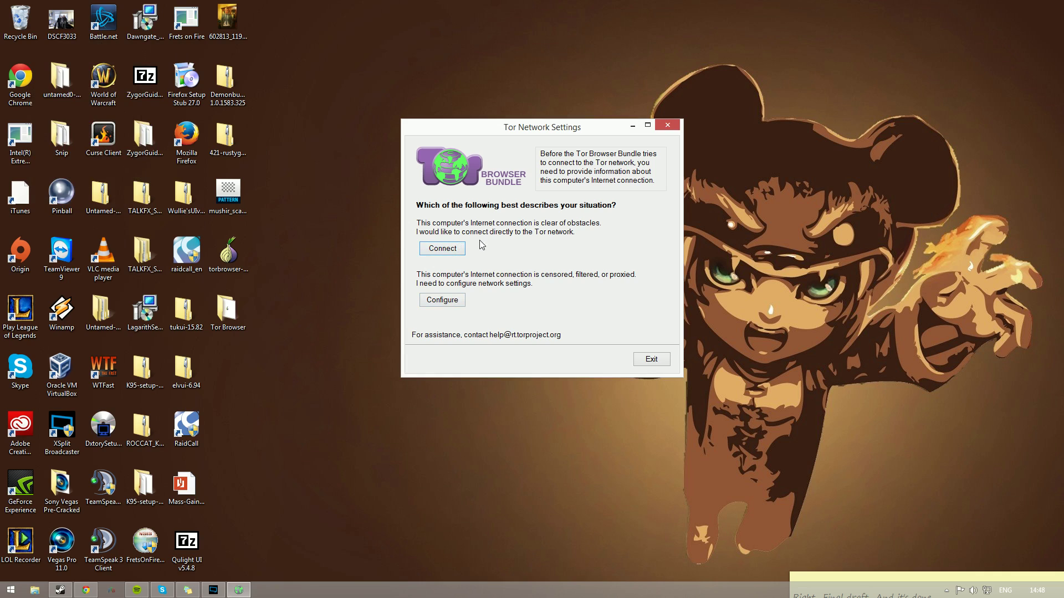
- Connect directly to the Tor network and maximise the Tor Browser window
click(451, 252)
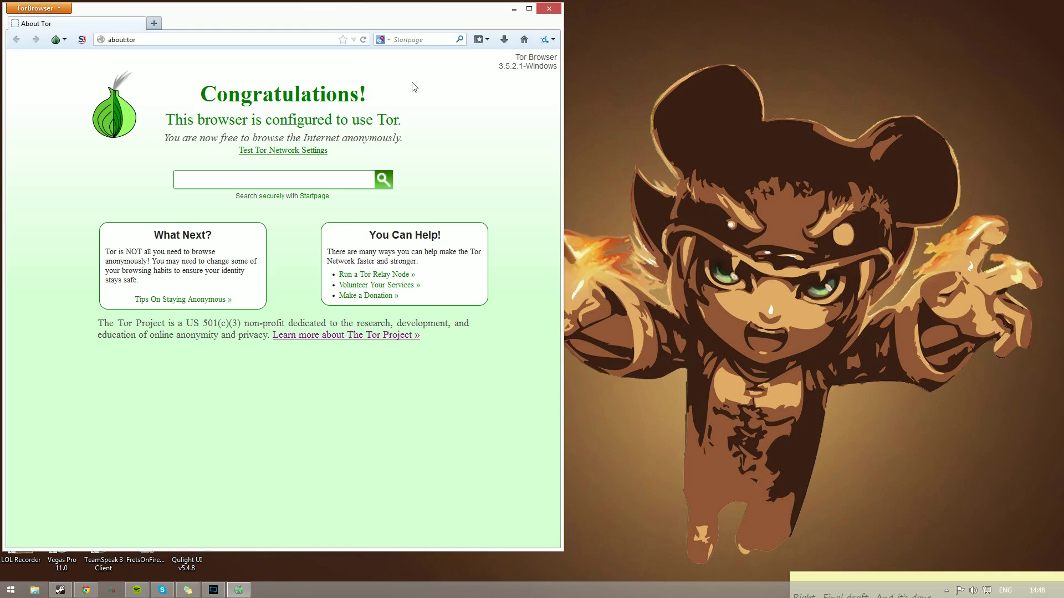
click(529, 9)
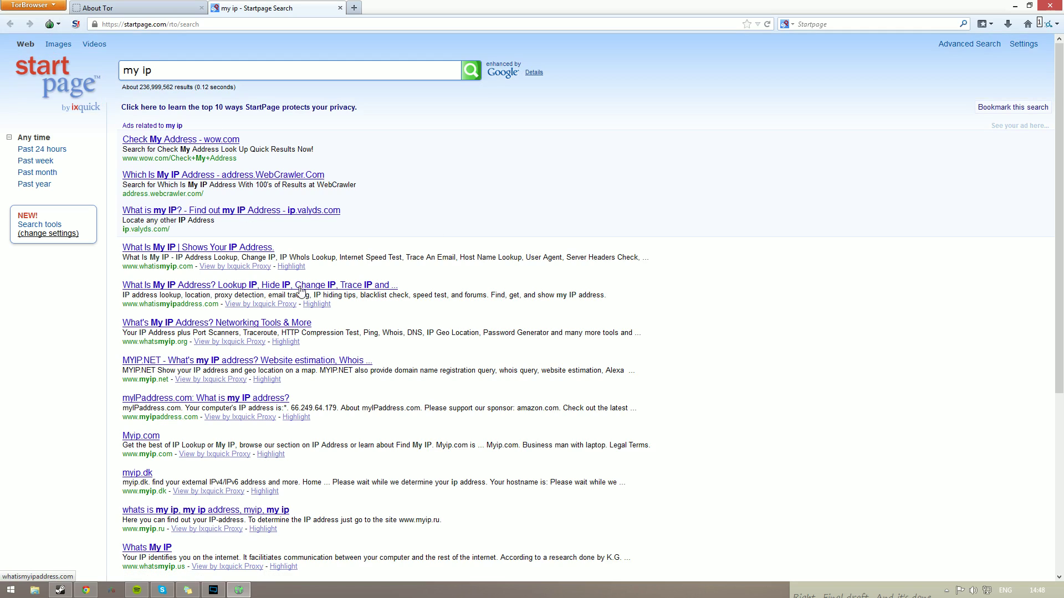
- Open the whatismyipaddress.com result and review the exit IP 77.247.181.163
click(203, 287)
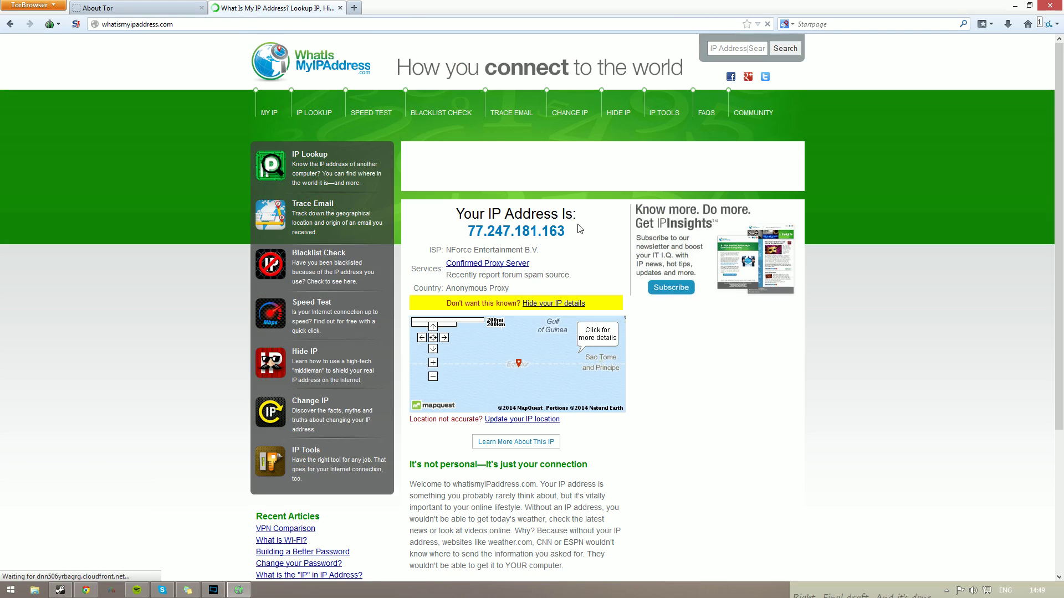
drag(565, 231, 472, 214)
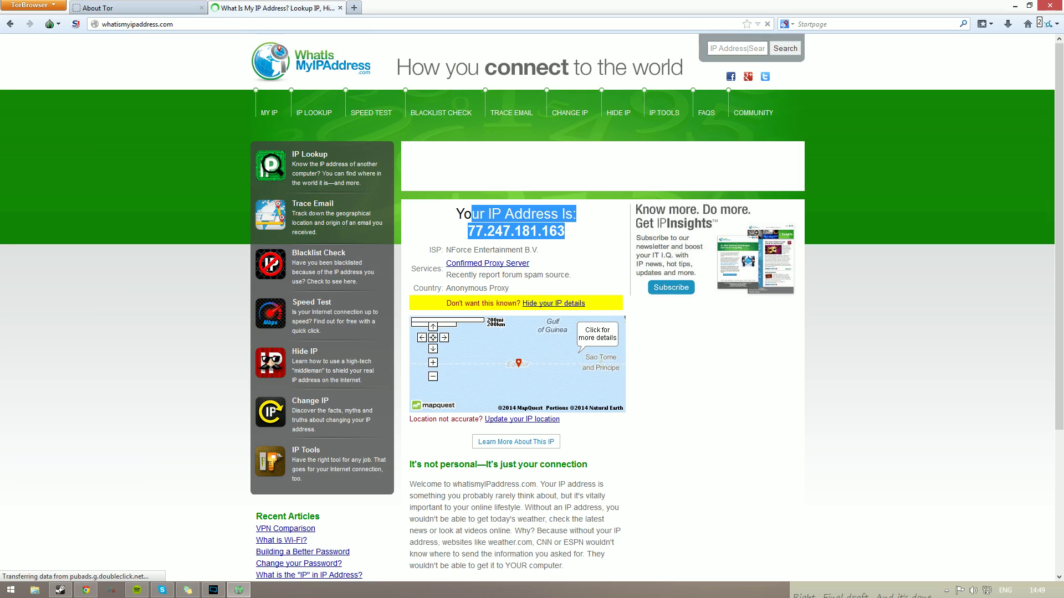
click(511, 245)
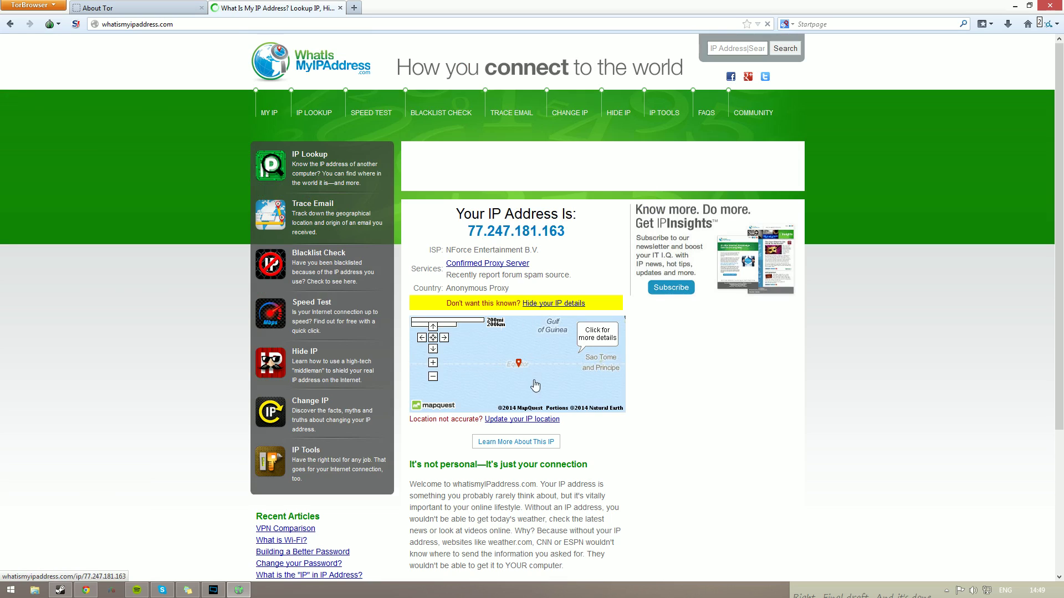
scroll(526, 371, down, 3)
scroll(464, 367, up, 3)
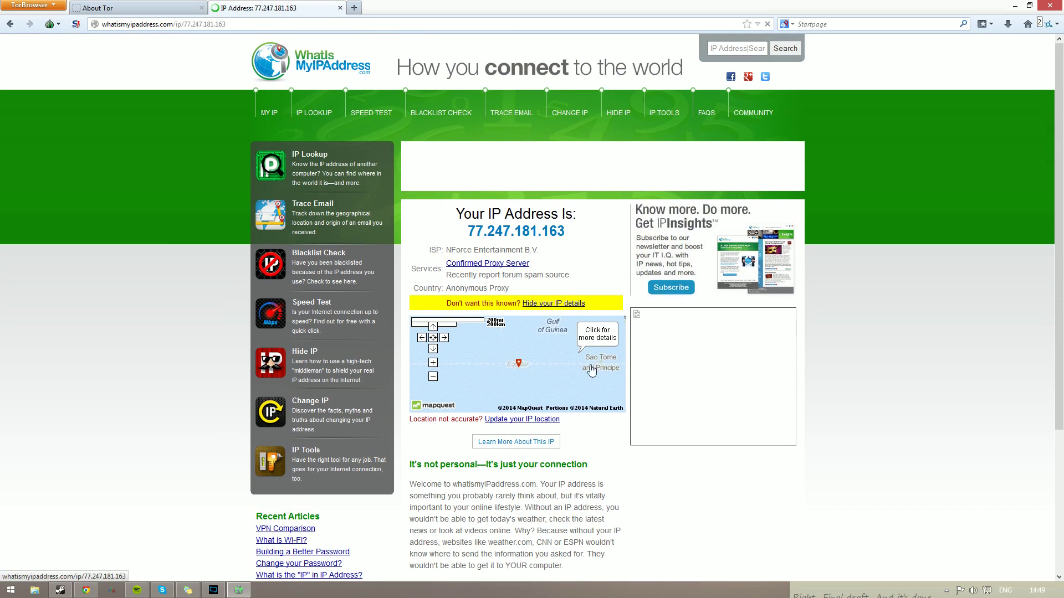
scroll(433, 381, down, 2)
scroll(474, 350, down, 3)
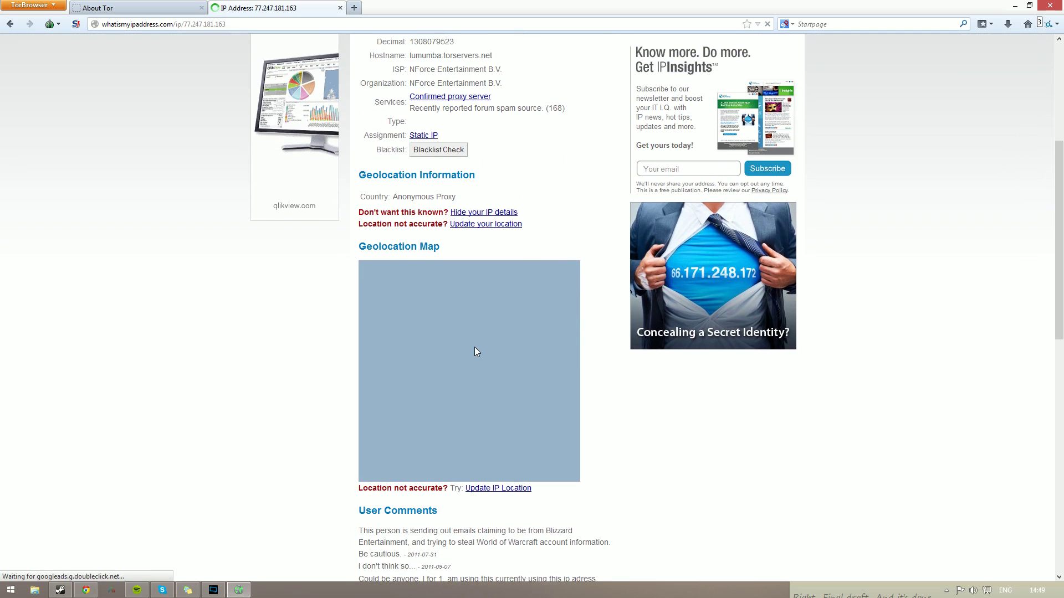
scroll(474, 347, down, 3)
scroll(475, 350, down, 4)
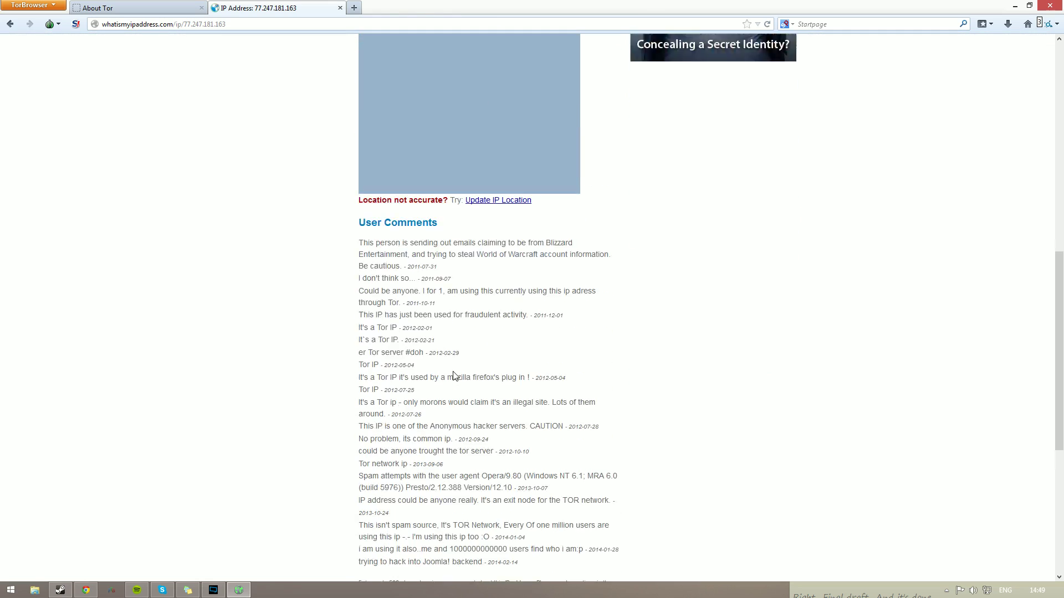
scroll(453, 371, up, 6)
scroll(441, 332, up, 4)
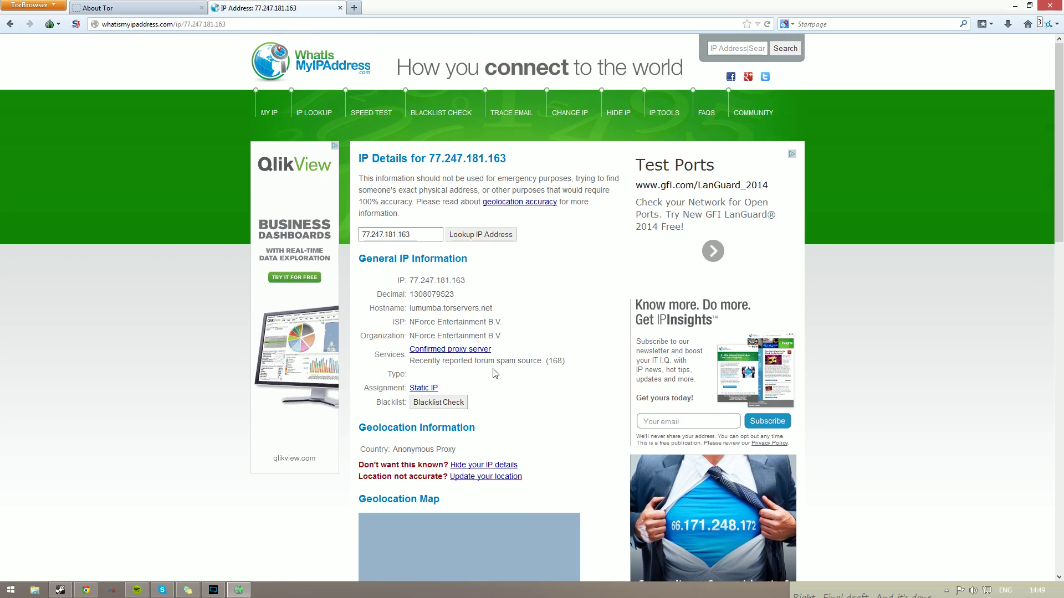
- Check the hostname and ISP details, then close the IP details tab
drag(495, 311, 415, 308)
click(416, 308)
click(340, 8)
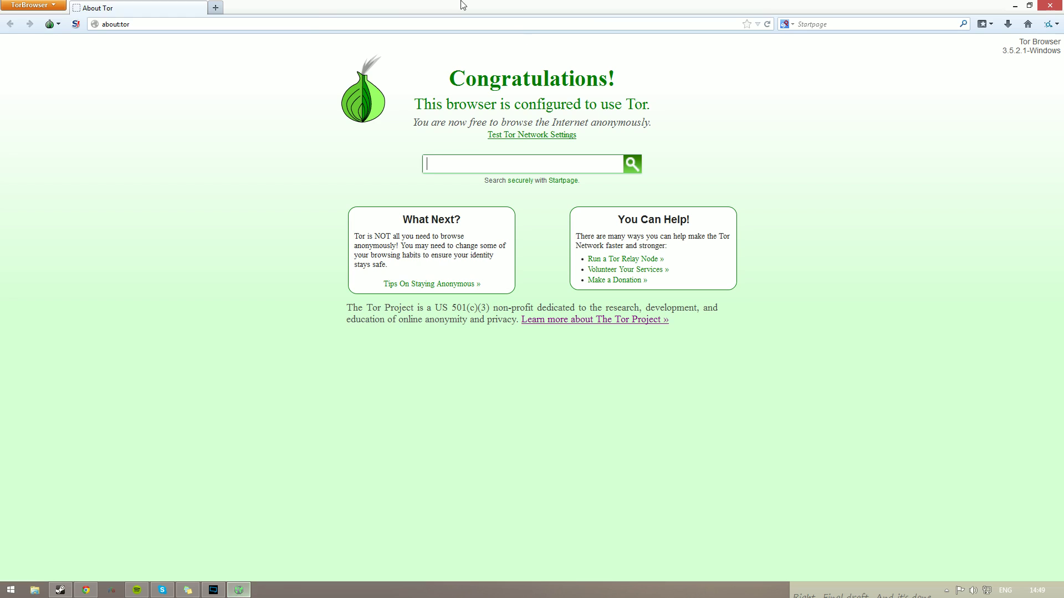
- Load thepiratebay.se, open a second tab for LetMeWatchThis, and browse Pirate Bay's Top 100
click(310, 25)
text(thepiratebay.se)
key(Return)
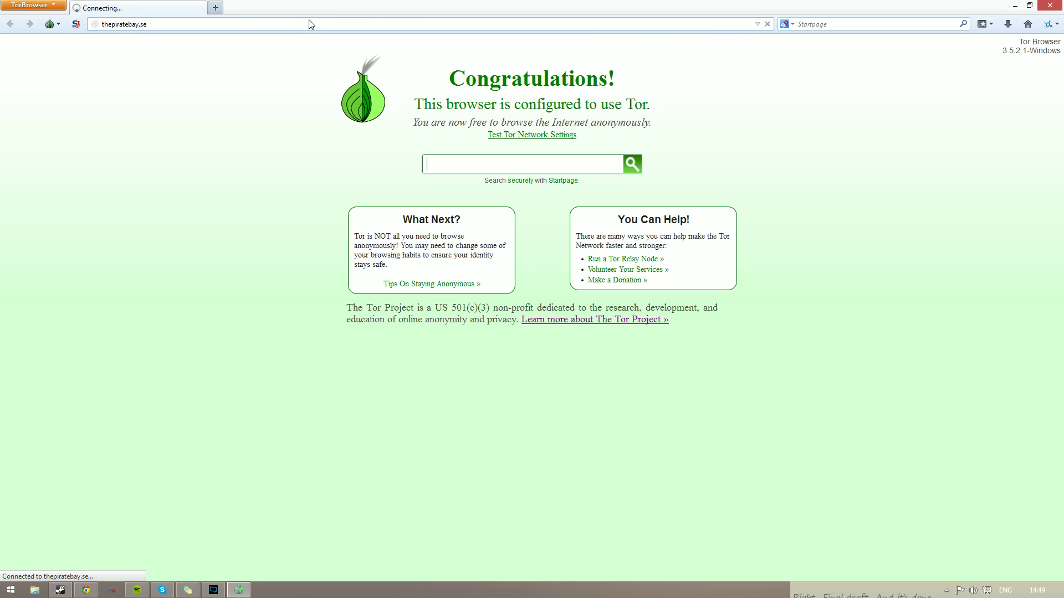
key(ctrl+t)
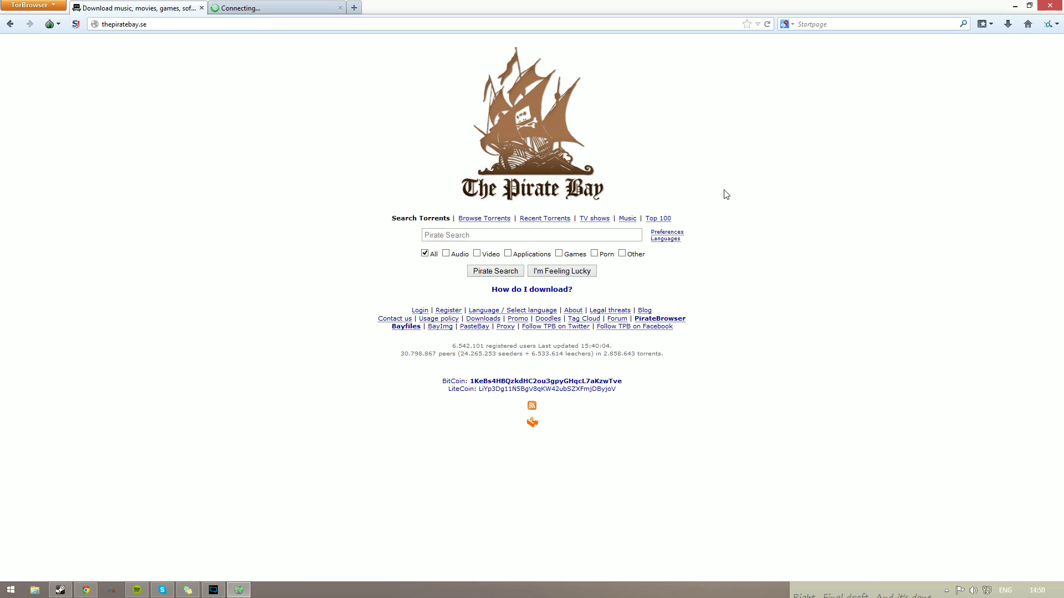
click(665, 221)
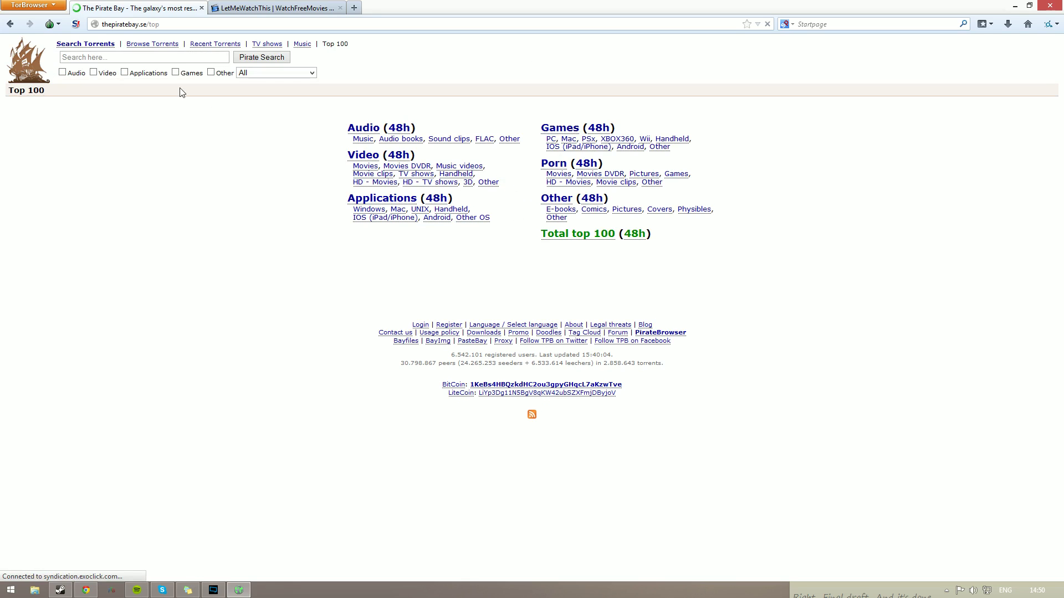
click(149, 45)
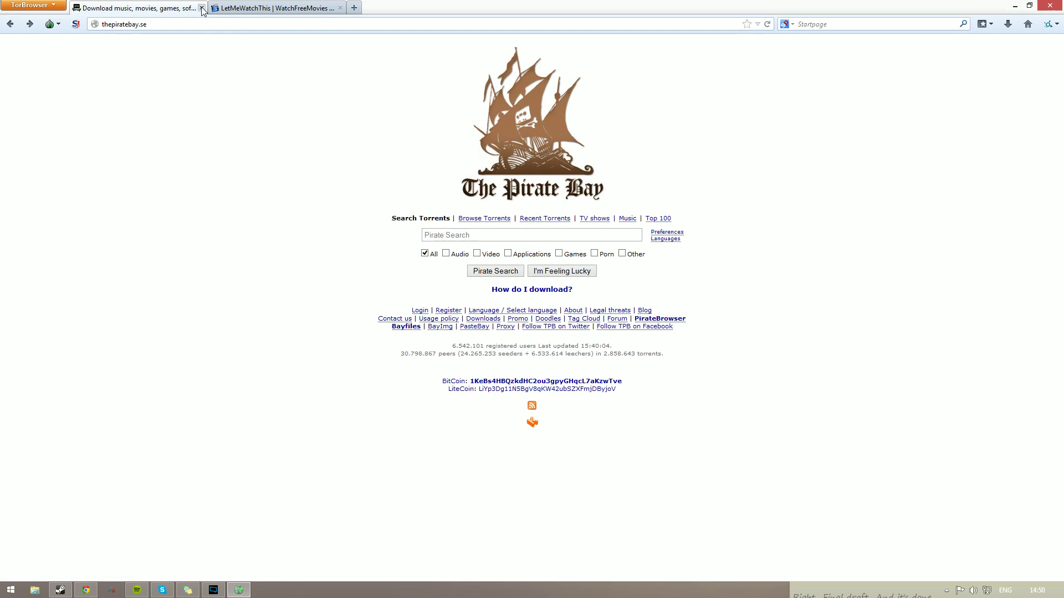
- Close The Pirate Bay tab and browse the LetMeWatchThis movie listings
click(202, 8)
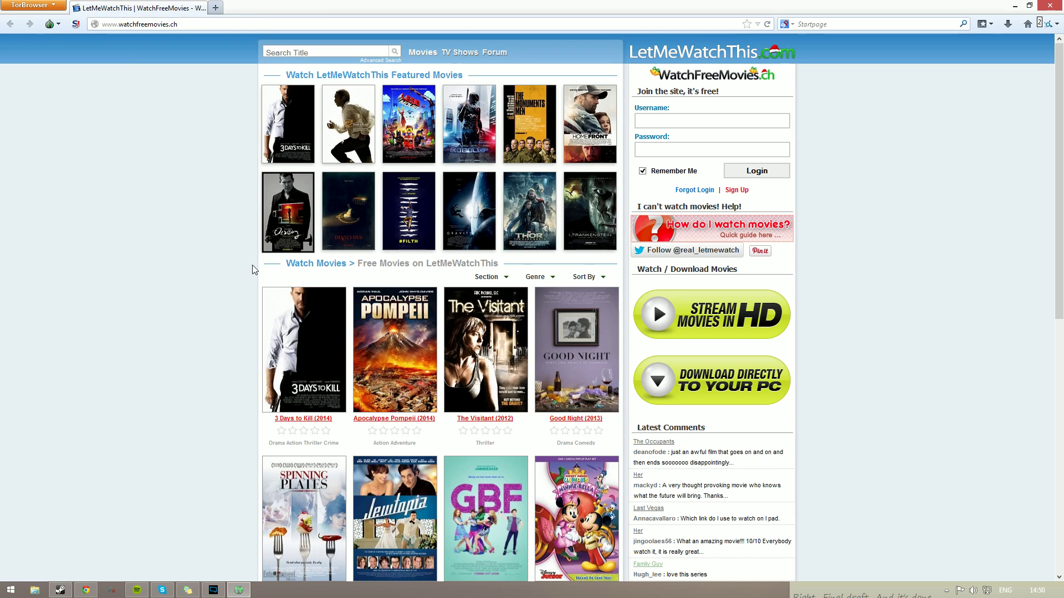
click(299, 52)
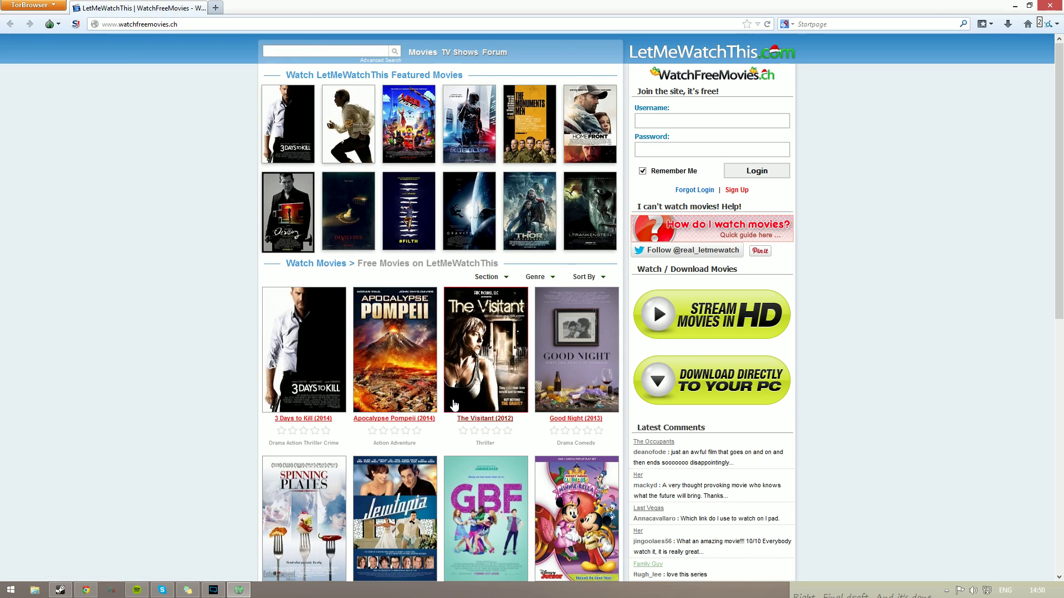
scroll(222, 156, down, 3)
scroll(207, 139, up, 3)
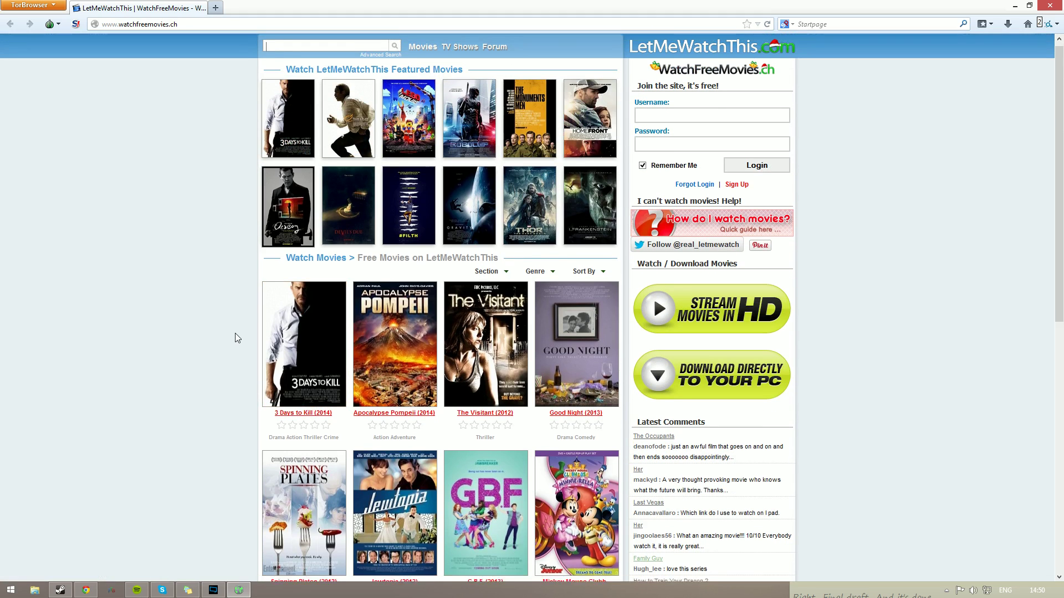
scroll(234, 335, down, 10)
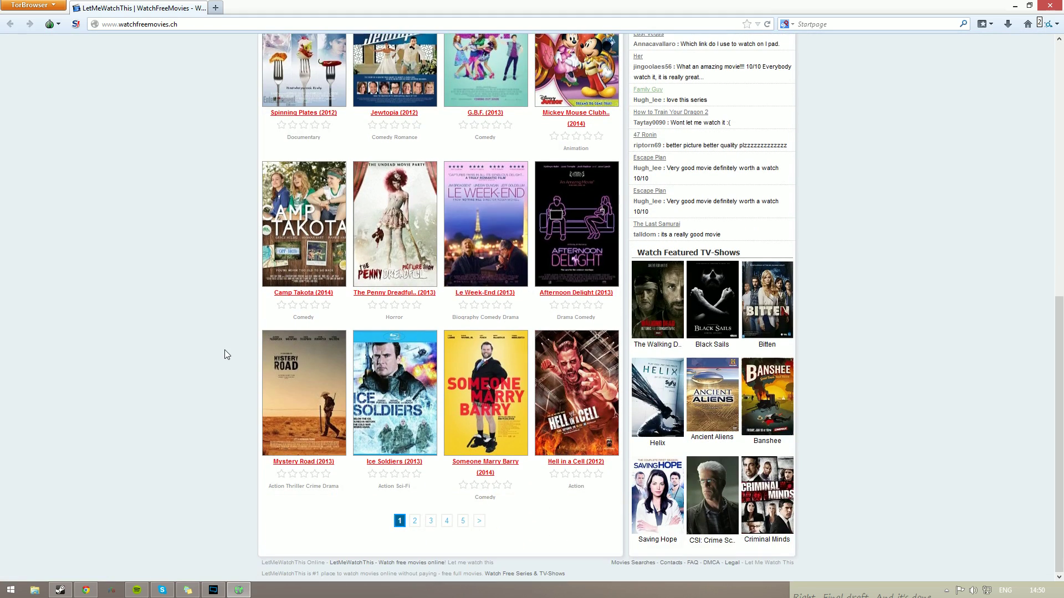
scroll(248, 305, up, 10)
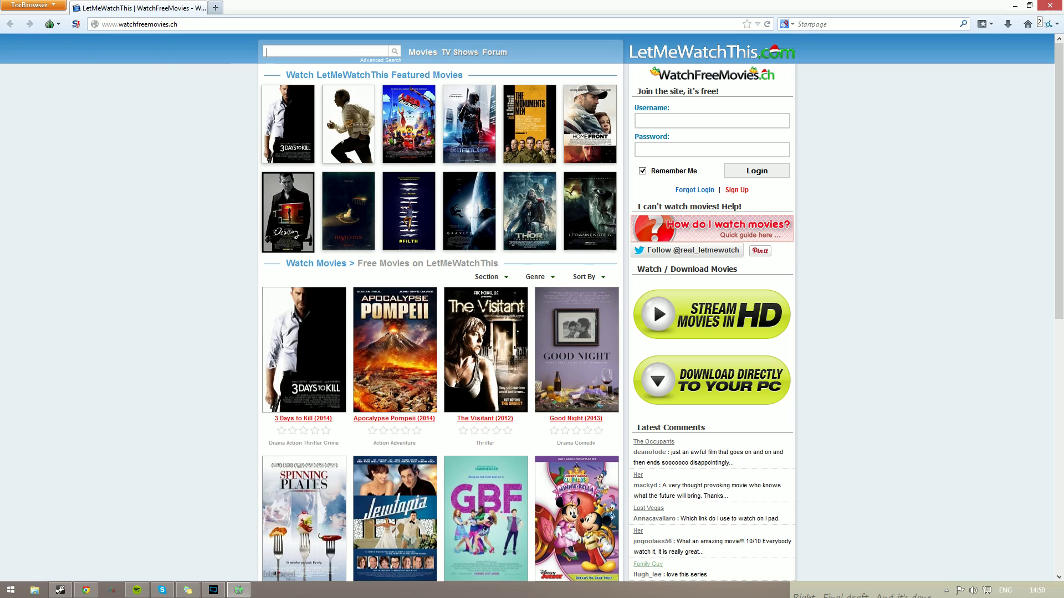
- Reset the session with the Torbutton New Identity option and maximise the new window
click(188, 24)
key(ctrl+a)
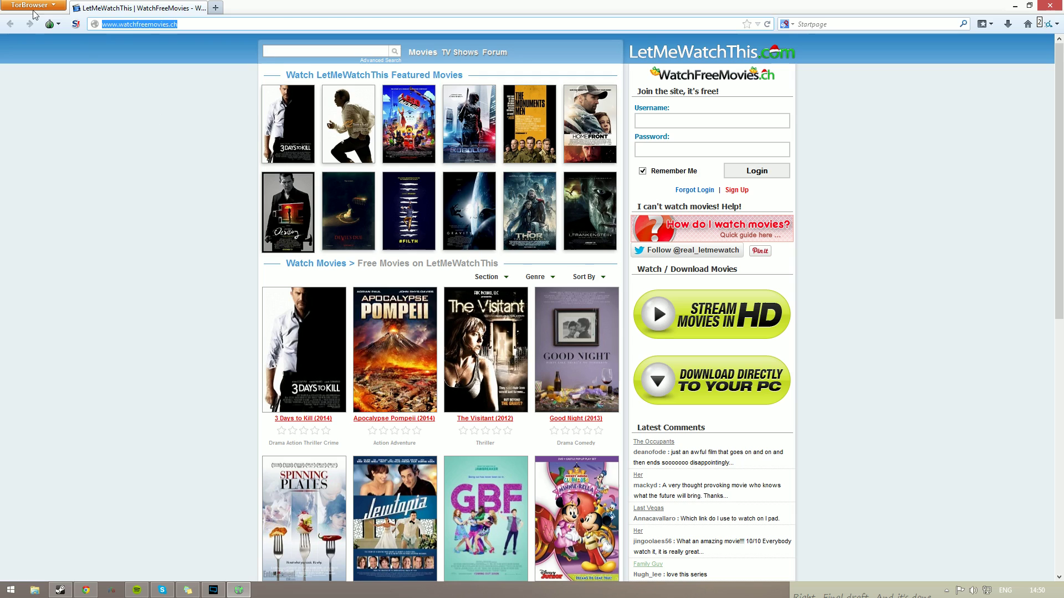
click(56, 31)
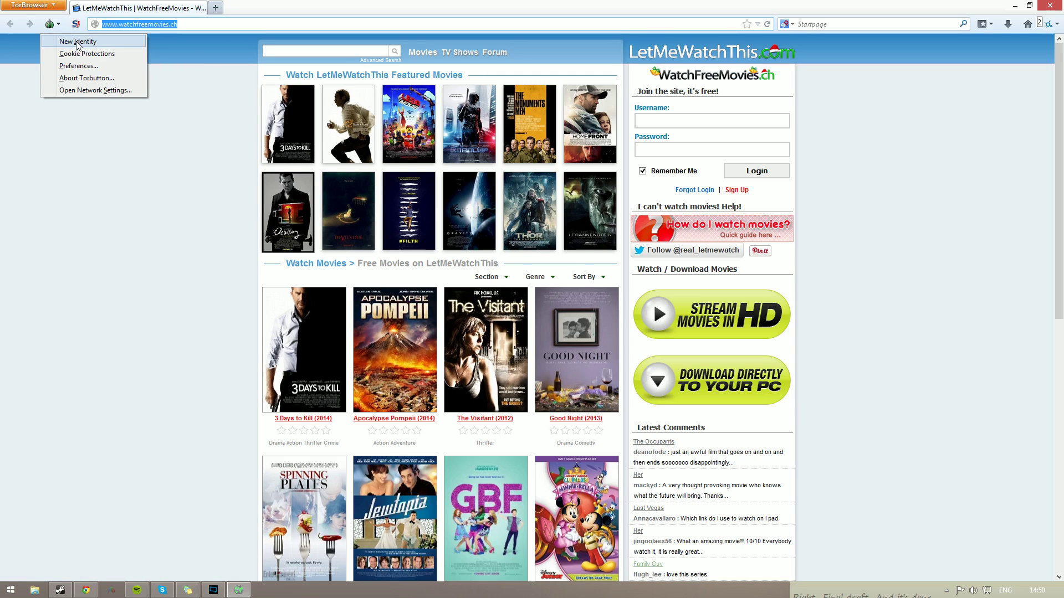
click(69, 41)
double_click(486, 18)
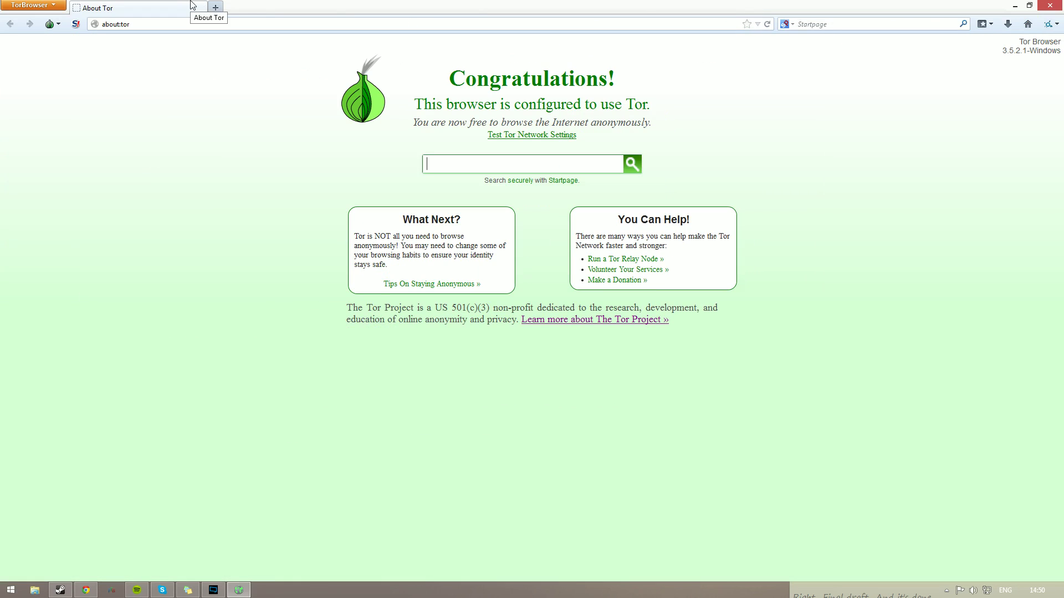
double_click(902, 6)
double_click(891, 41)
click(135, 23)
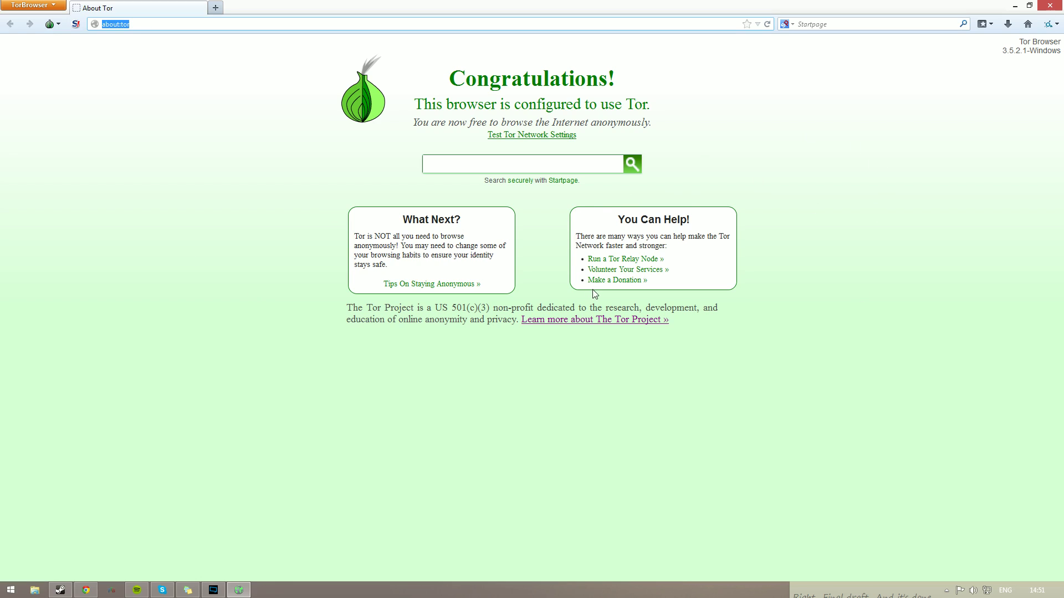
click(149, 90)
click(158, 28)
drag(826, 2, 673, 4)
click(298, 167)
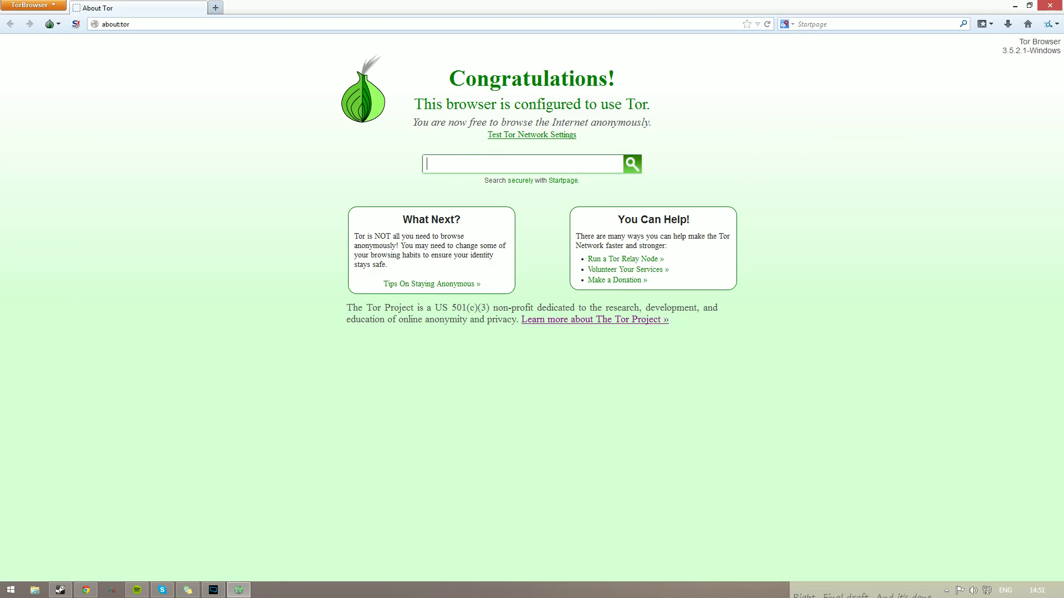
drag(643, 122, 552, 105)
click(394, 97)
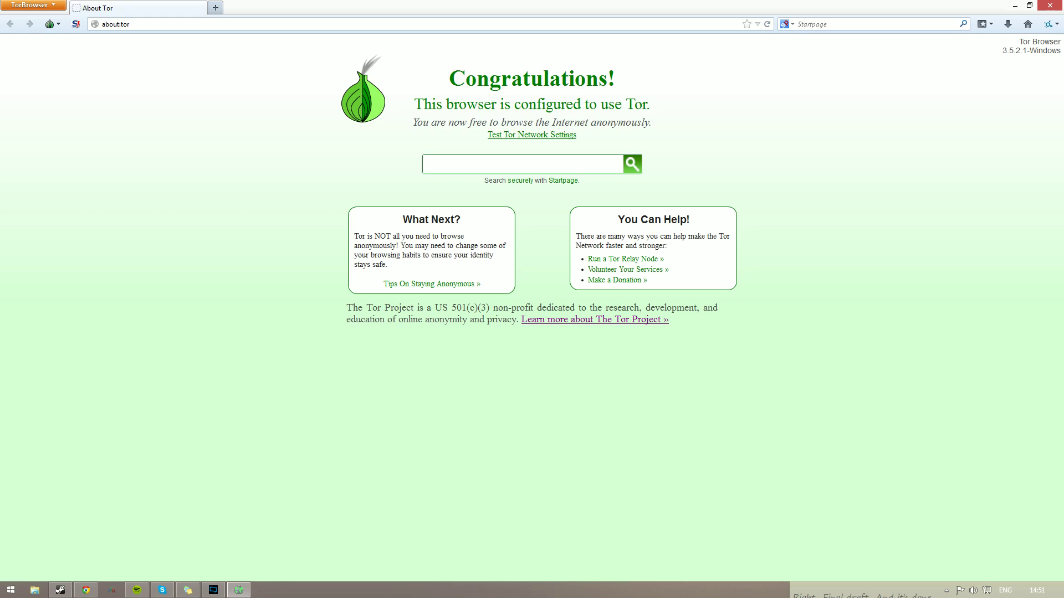